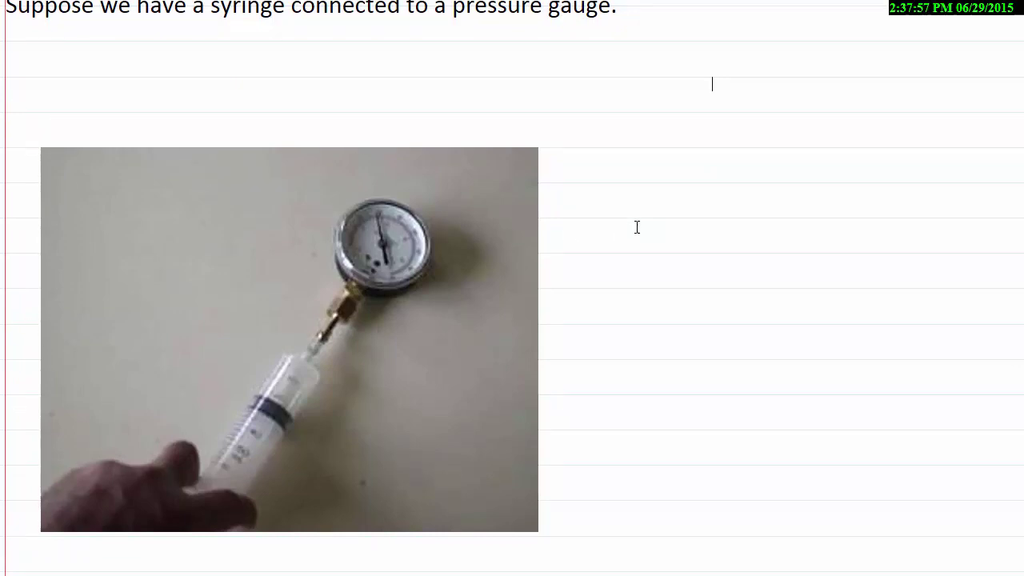
Scroll past the syringe photo to the volume–pressure table and blank pressure-versus-volume axes
scroll(637, 227, down, 2)
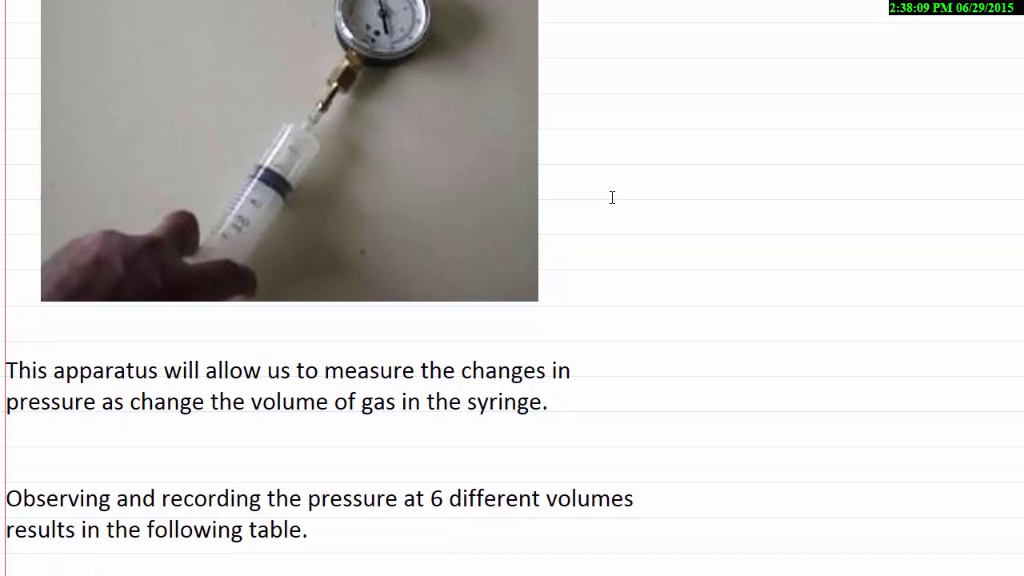
scroll(612, 197, down, 7)
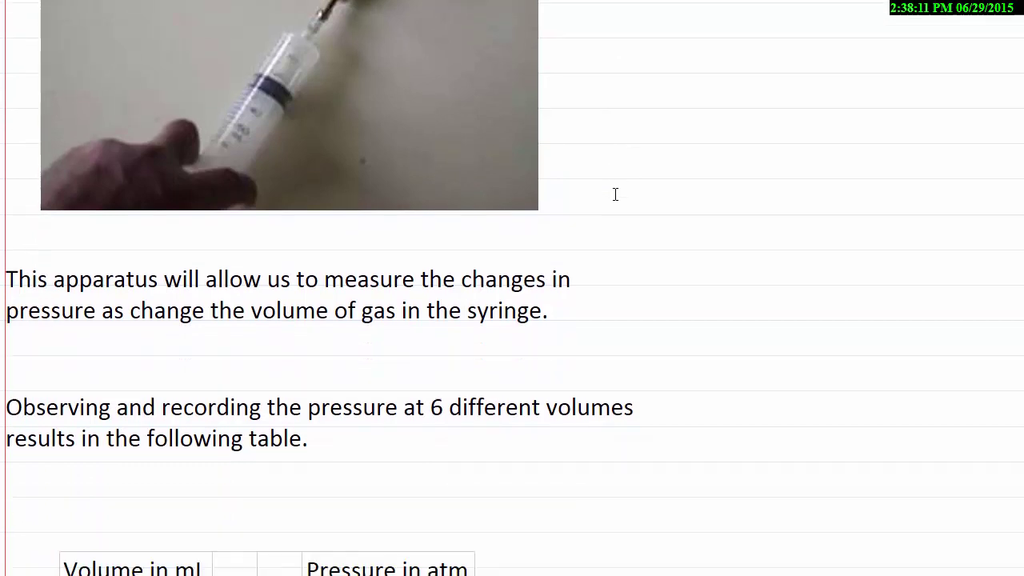
scroll(615, 193, down, 3)
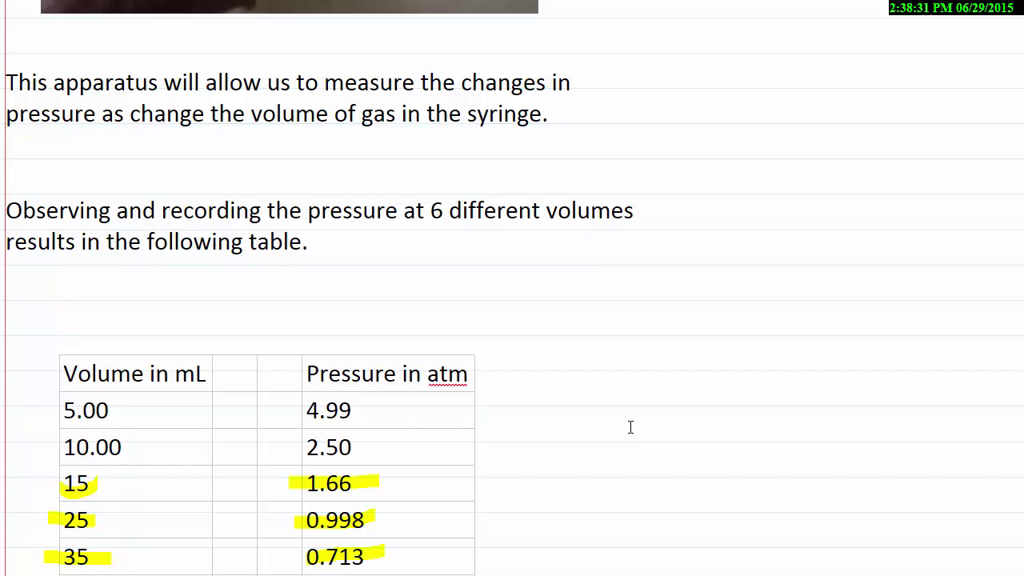
scroll(630, 427, down, 5)
Erase the green highlights on the 5–10 and 25–30 x-axis spans and redraw the full-width axis line
scroll(632, 425, down, 6)
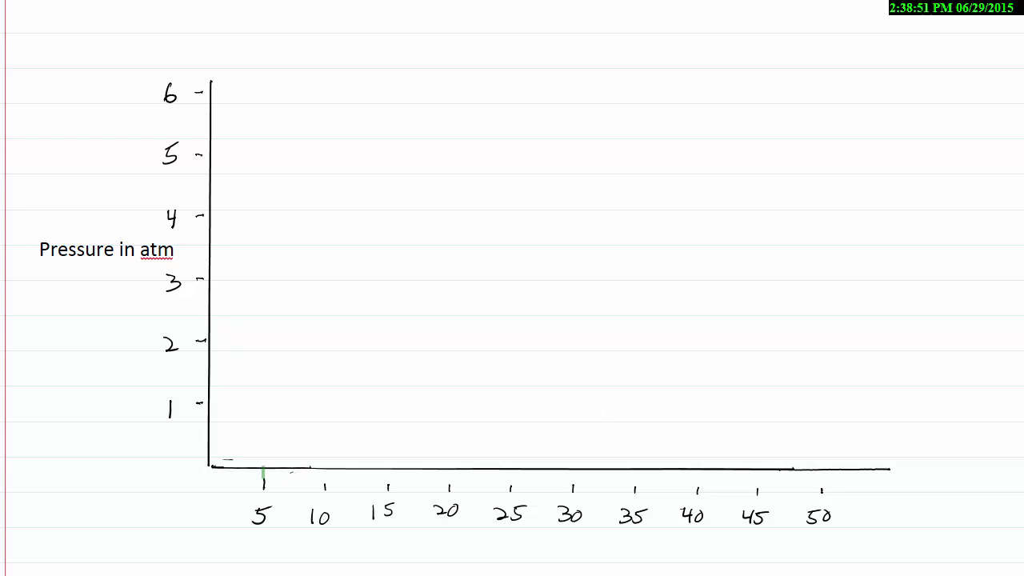
drag(264, 470, 327, 470)
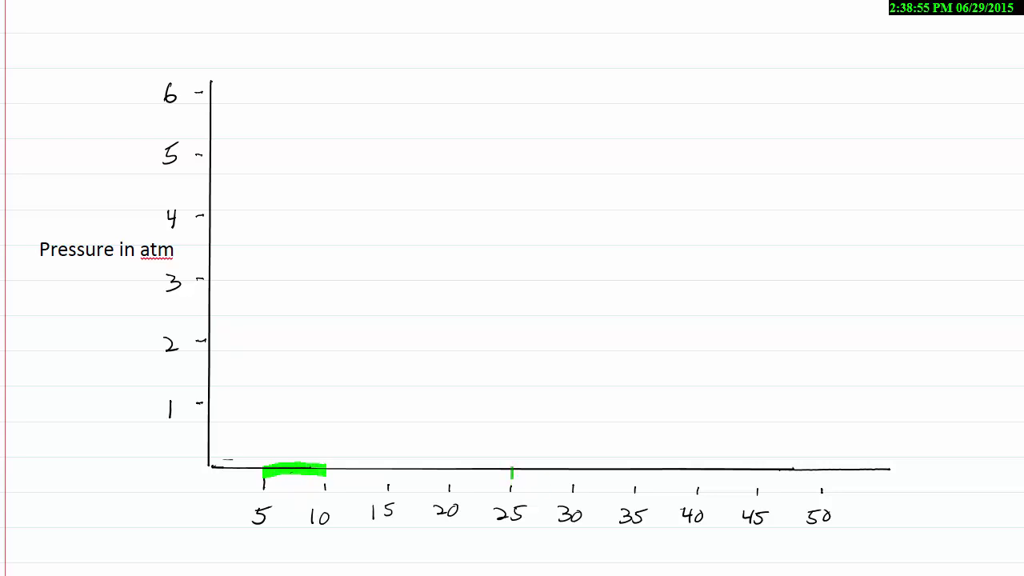
drag(512, 473, 577, 471)
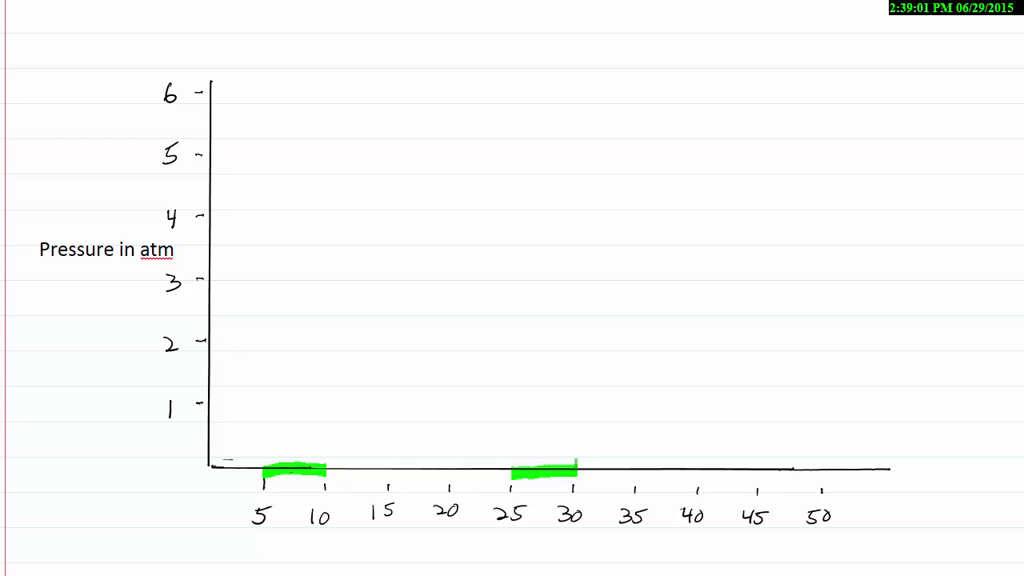
drag(573, 450, 552, 484)
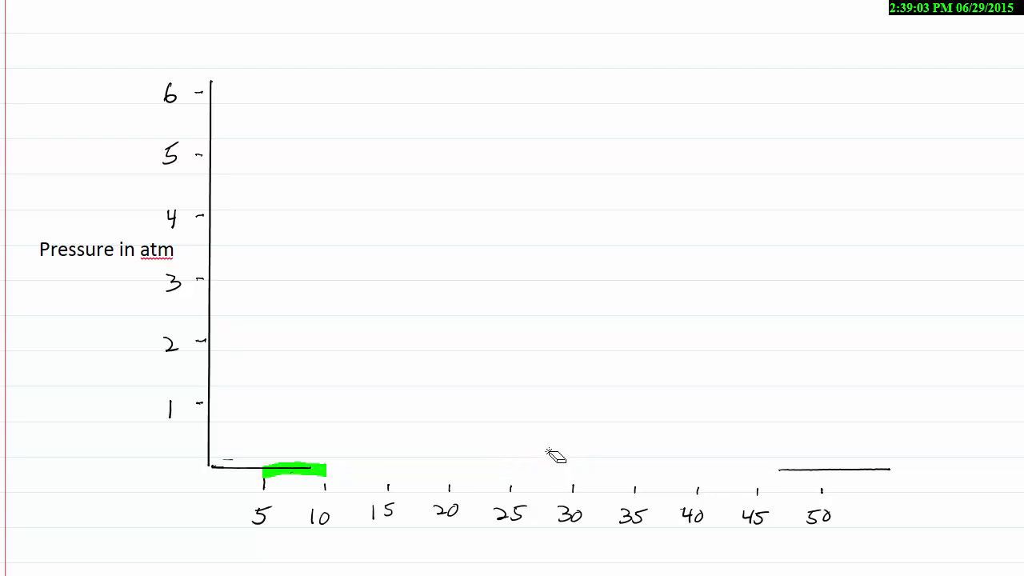
drag(313, 488, 342, 443)
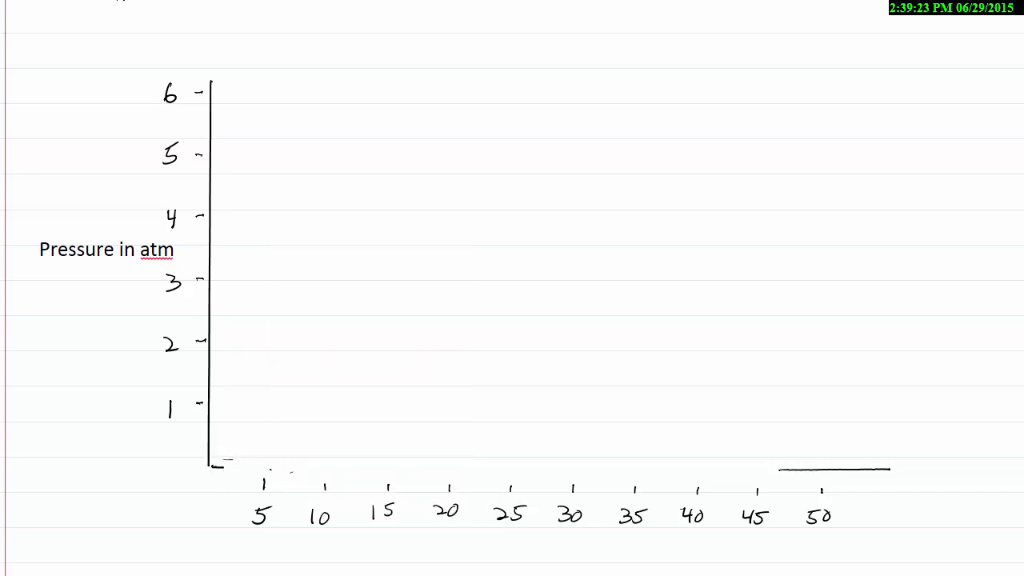
drag(213, 467, 888, 469)
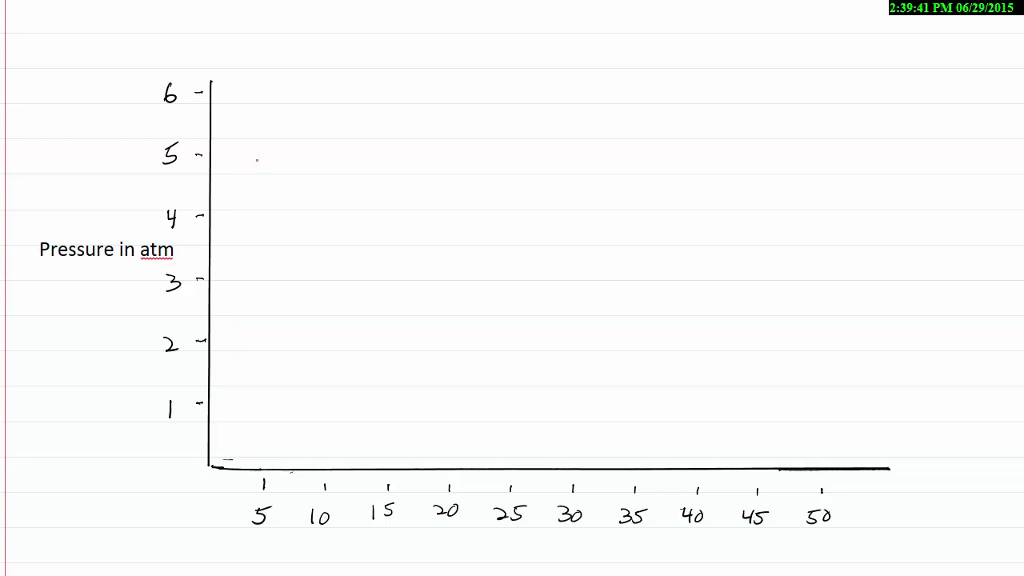
Plot red dots at 5 mL/4.99 atm, 10 mL/2.50 atm, 35 mL/0.713 atm and 50 mL/0.499 atm
click(255, 156)
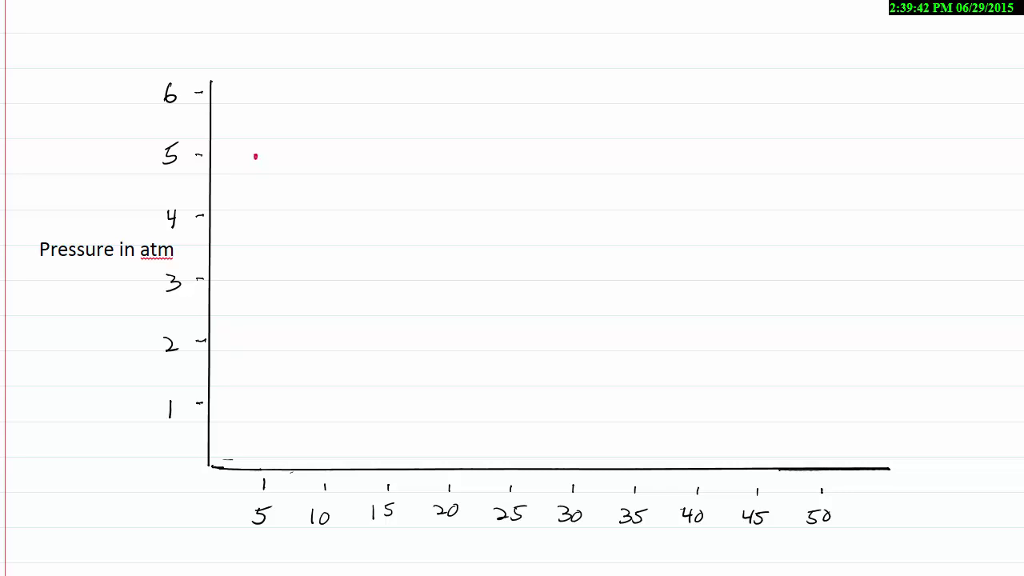
click(327, 316)
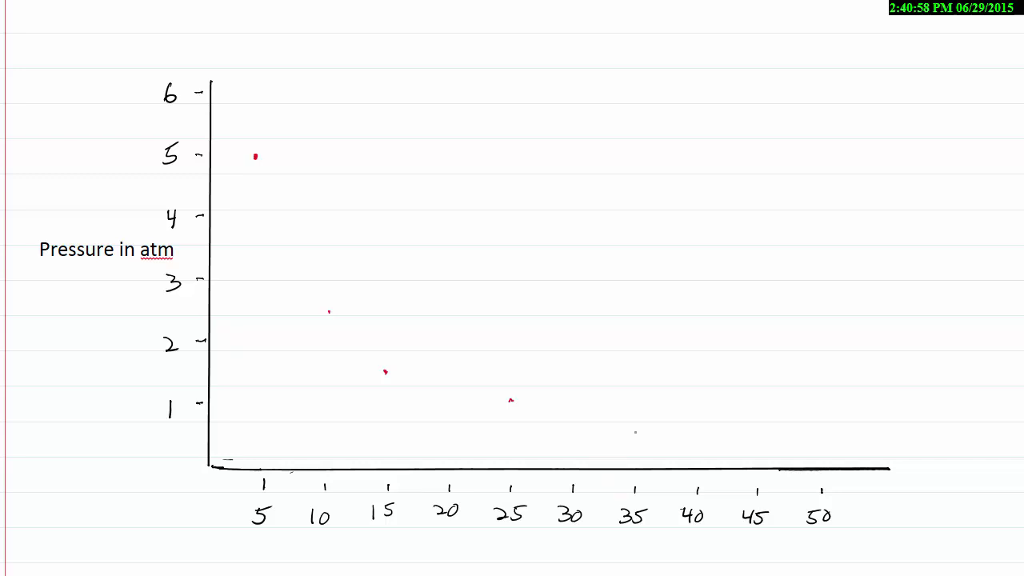
click(632, 424)
click(822, 437)
drag(824, 425, 823, 438)
Scroll past the inverse pressure table to the empty 'Now graph volume vs 1/P' axes
scroll(525, 247, down, 1)
scroll(508, 245, up, 1)
scroll(672, 221, down, 1)
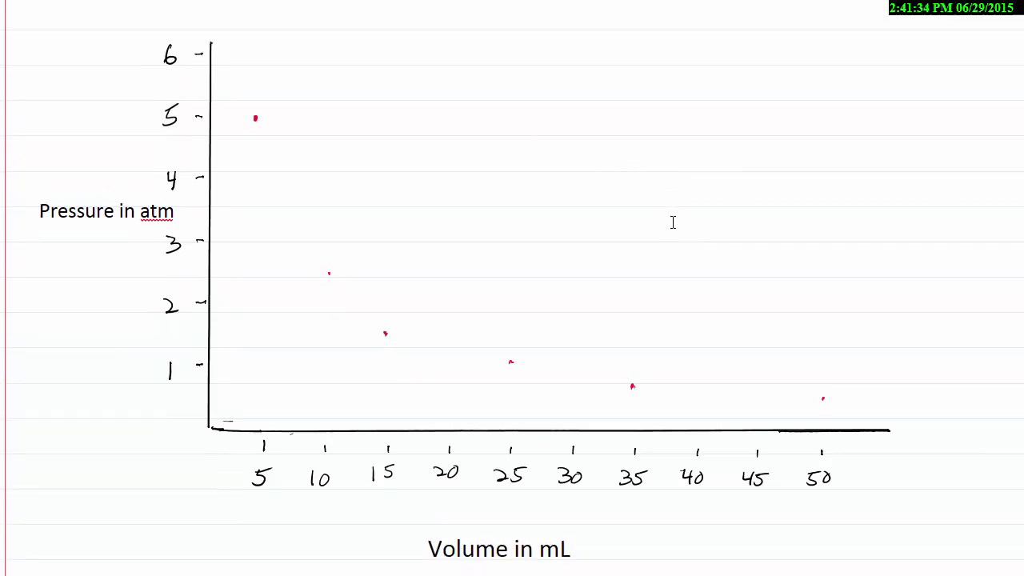
scroll(673, 222, down, 10)
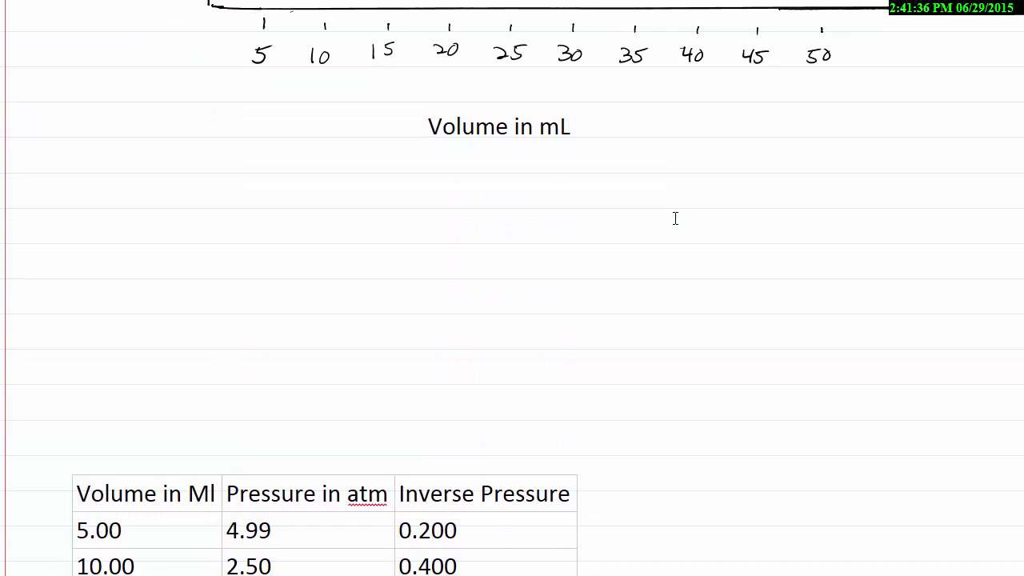
scroll(675, 217, down, 3)
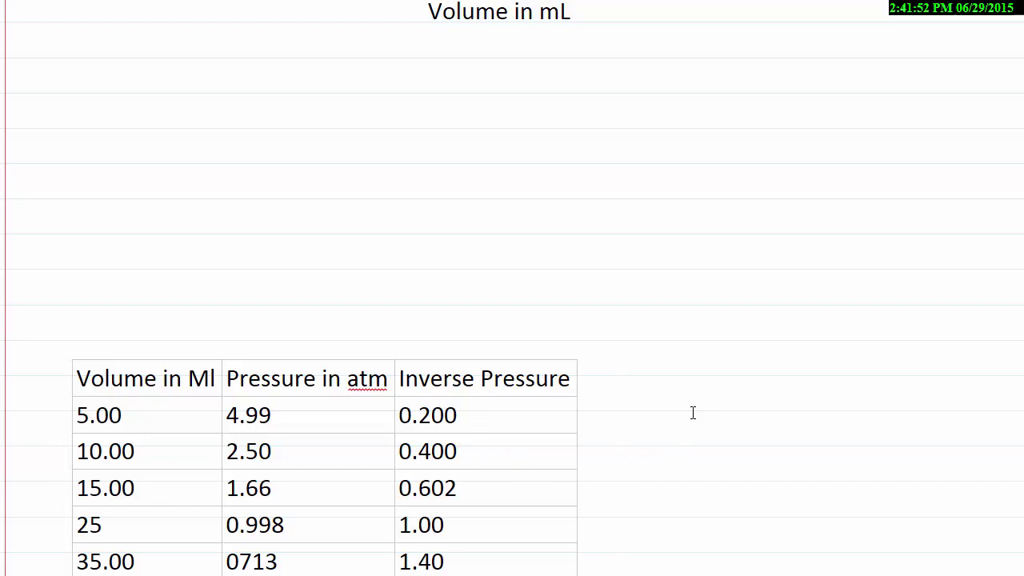
scroll(693, 412, down, 1)
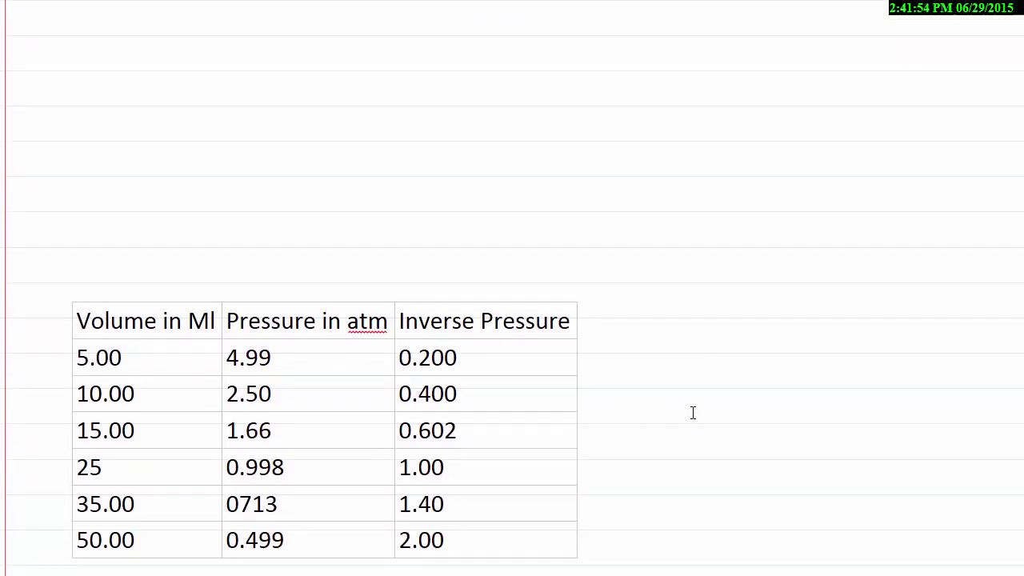
scroll(693, 413, down, 8)
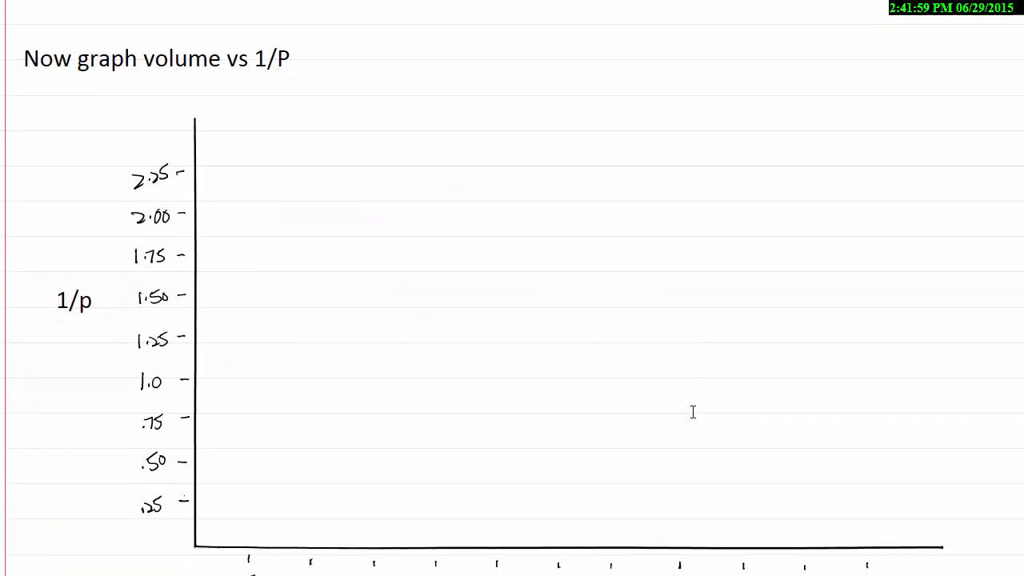
scroll(693, 412, down, 1)
scroll(672, 406, up, 1)
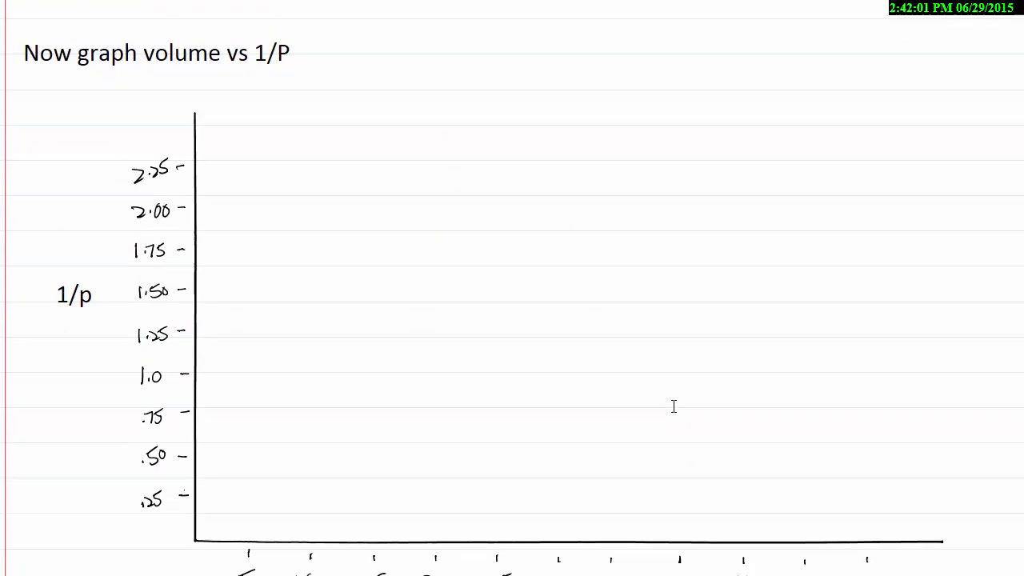
scroll(673, 405, up, 5)
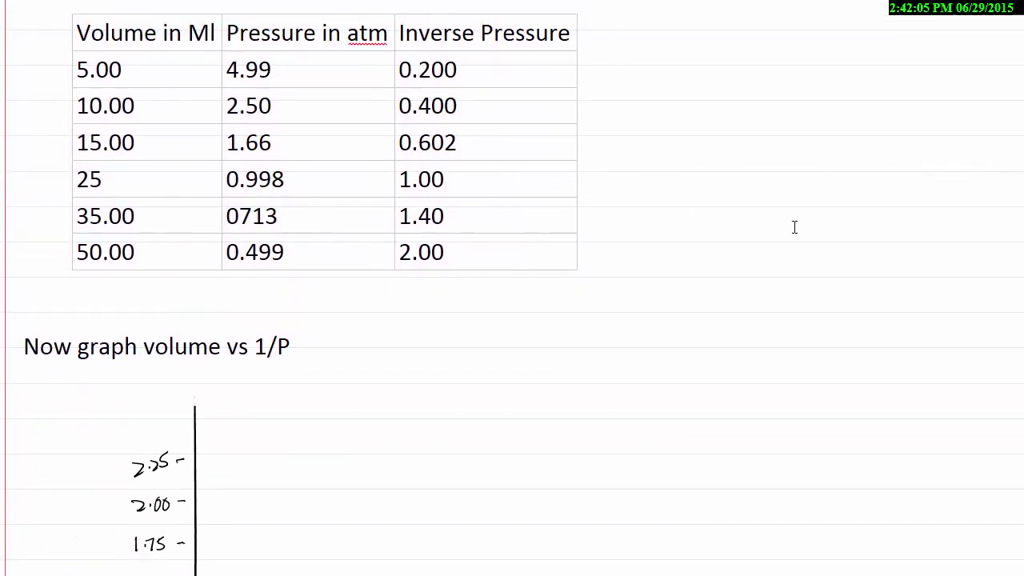
scroll(792, 224, down, 5)
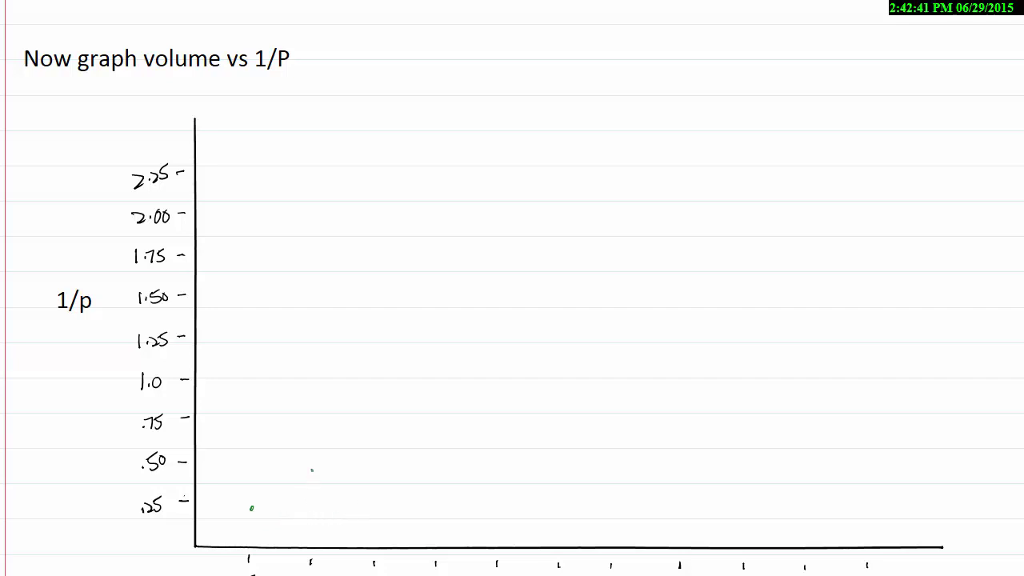
Plot green points at 10 mL/0.400, 15 mL/0.602 and 50 mL/2.00 on the 1/P graph
right_click(312, 470)
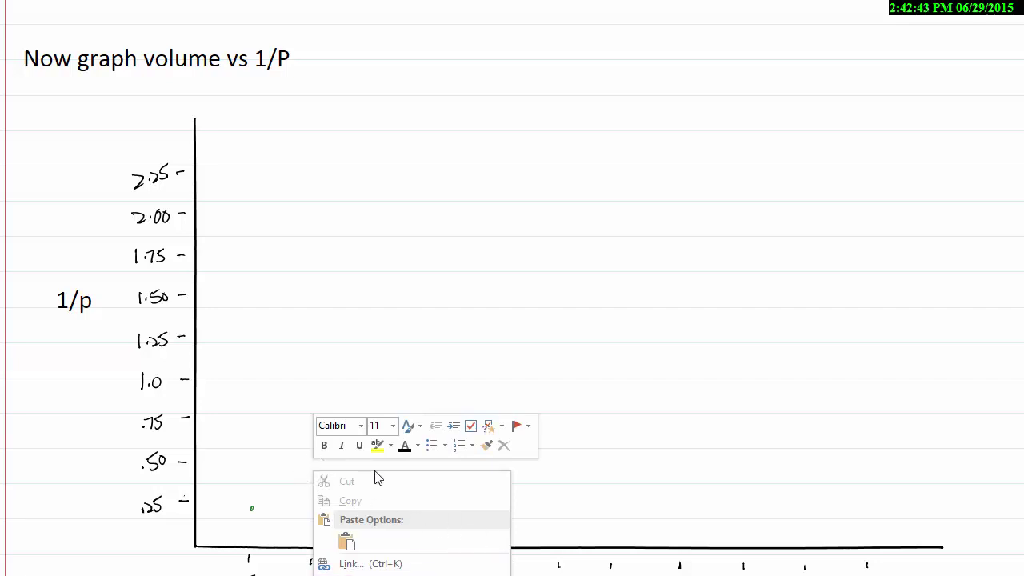
click(512, 531)
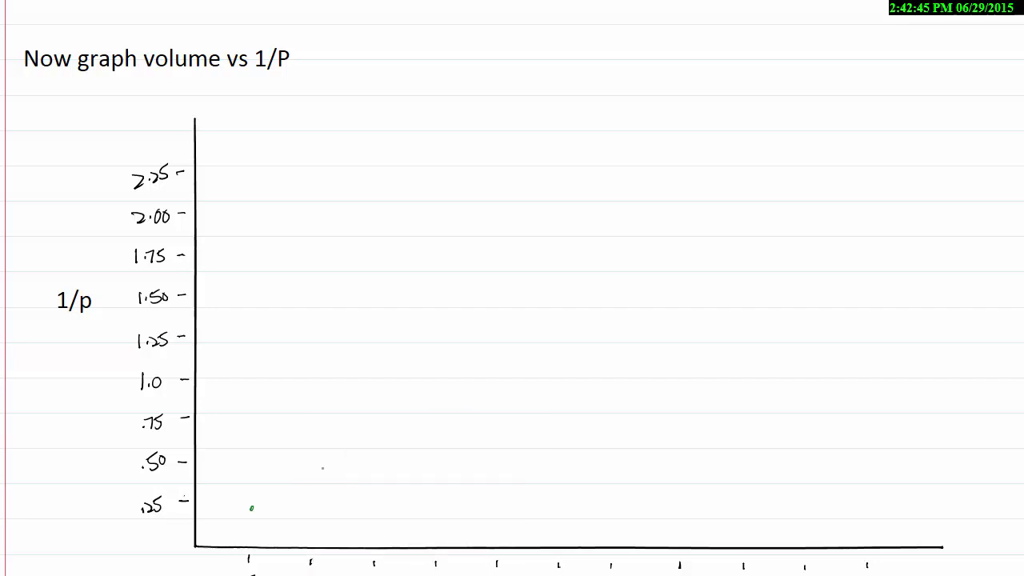
drag(315, 468, 317, 467)
click(378, 432)
right_click(601, 308)
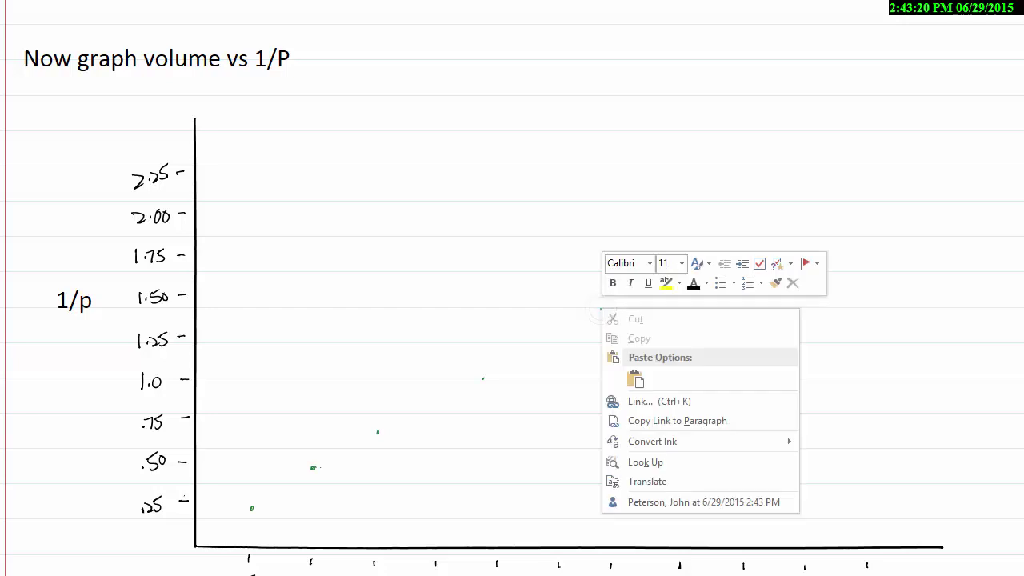
click(617, 305)
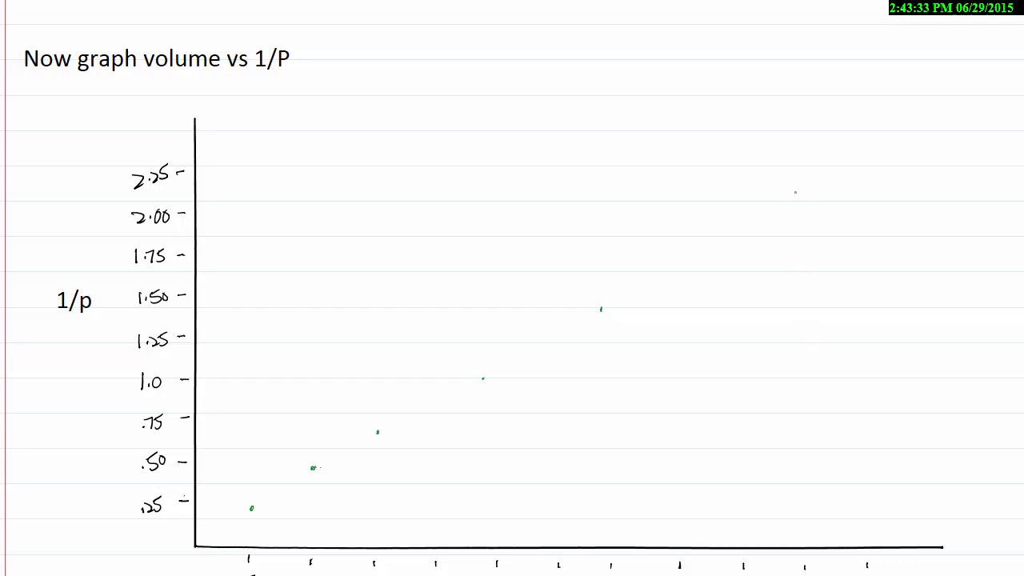
click(791, 210)
Draw a straight line from near the origin through the green points, showing the 'Volume in mL' label
mouse_move(209, 534)
mouse_down()
mouse_move(254, 512)
mouse_move(207, 532)
mouse_move(827, 187)
mouse_up()
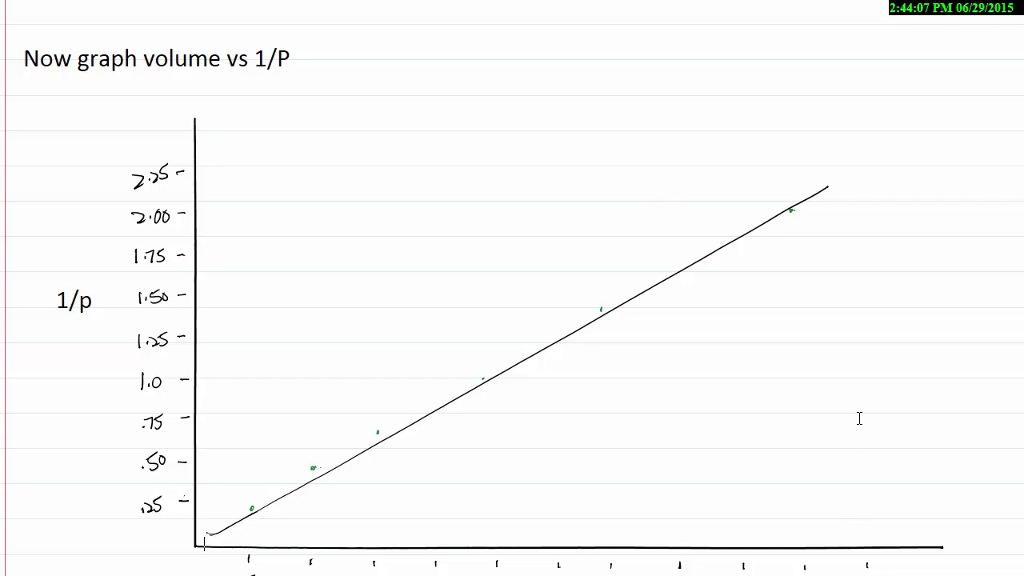
scroll(860, 417, down, 3)
scroll(861, 418, down, 1)
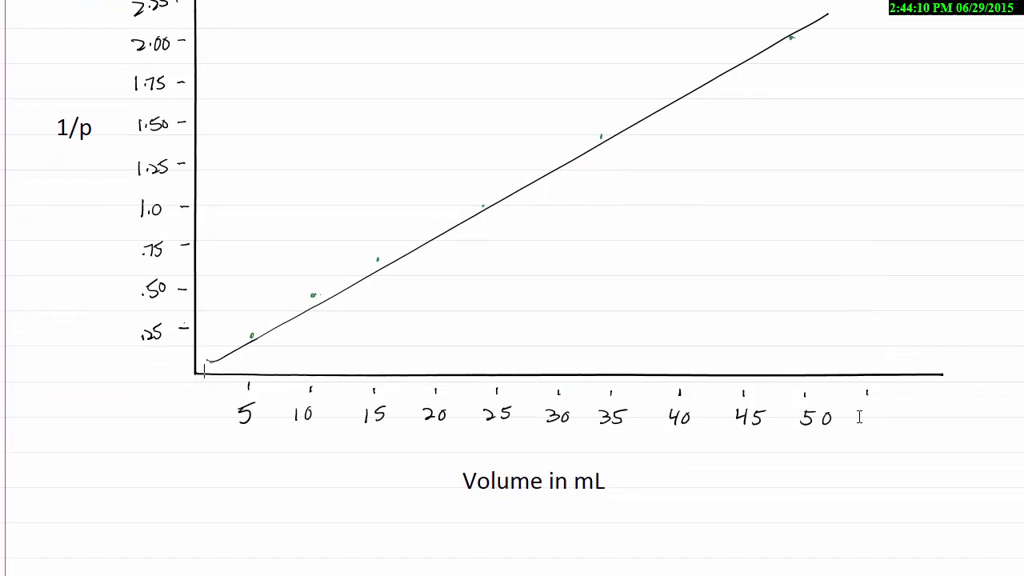